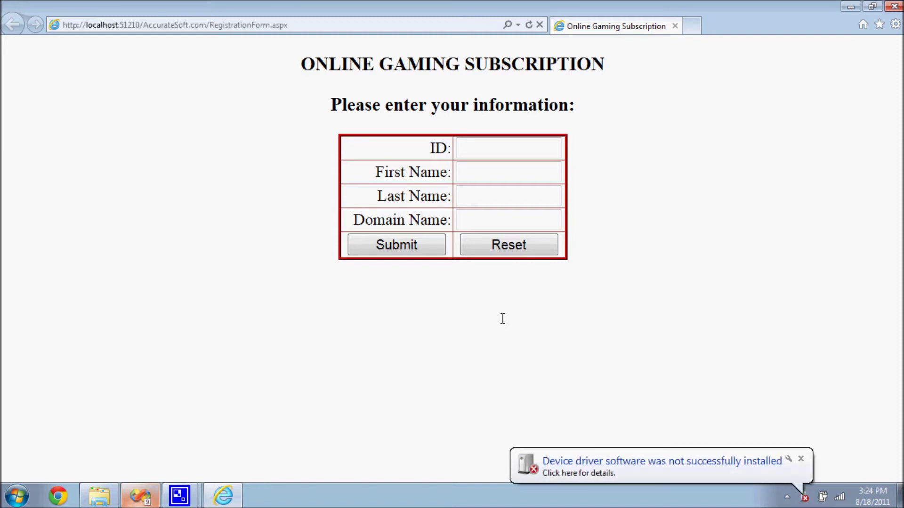
- Close the Online Gaming Subscription browser window to return to StudentEmailDB.cs in Visual Studio
key(alt+F4)
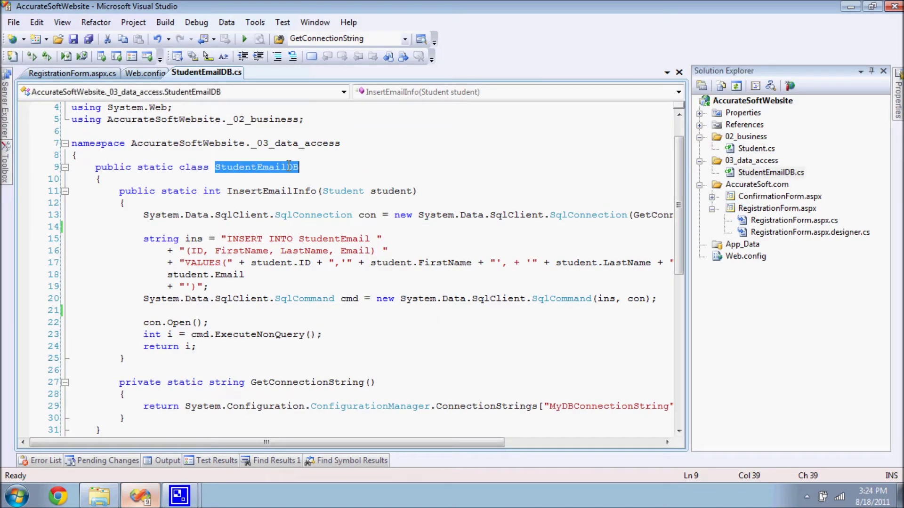
- Highlight StudentEmailDB, InsertEmailInfo, SqlConnection and the GetConnectionString call in StudentEmailDB.cs
double_click(289, 166)
double_click(288, 191)
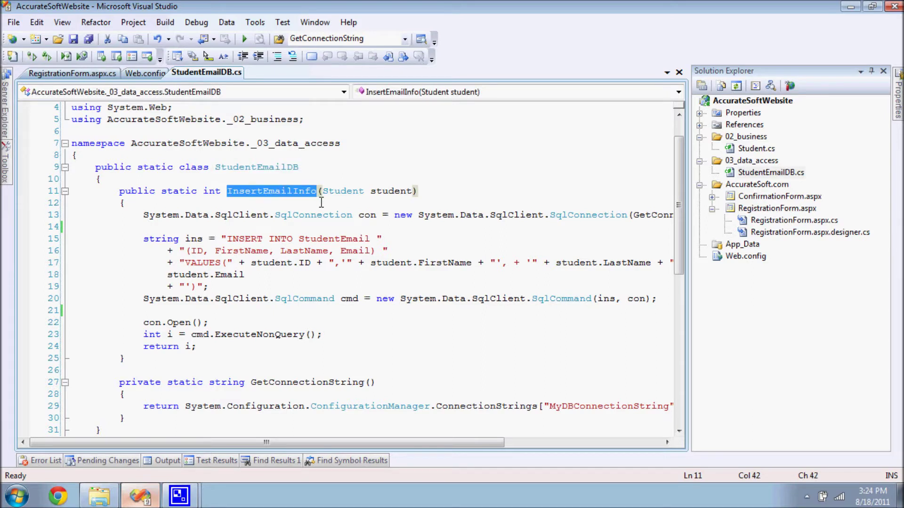
double_click(302, 214)
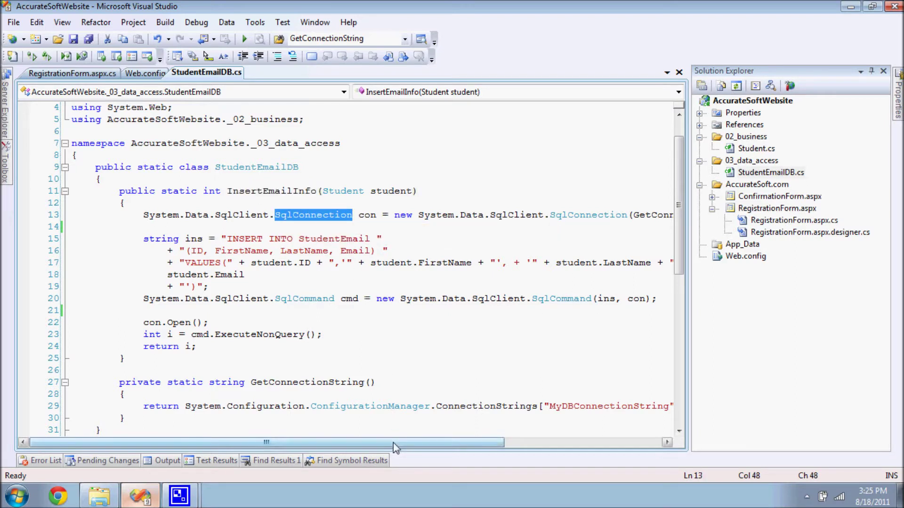
drag(394, 442, 536, 444)
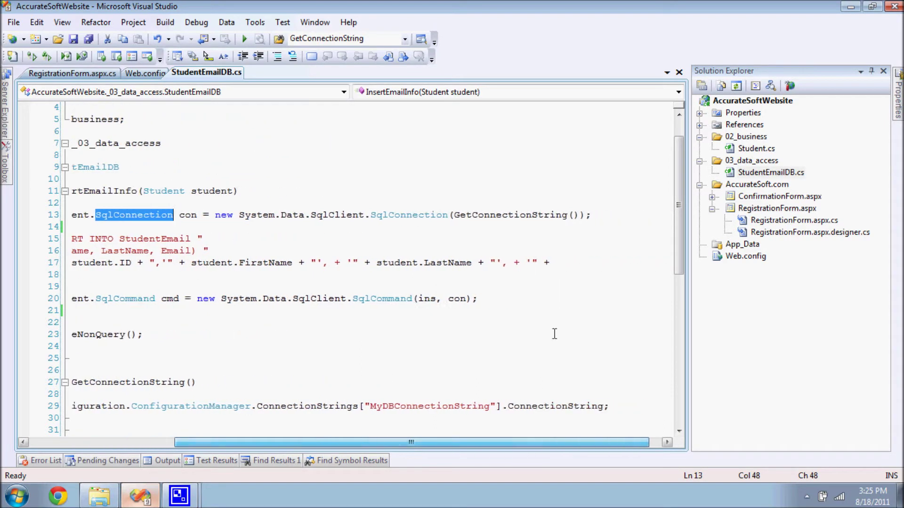
double_click(511, 215)
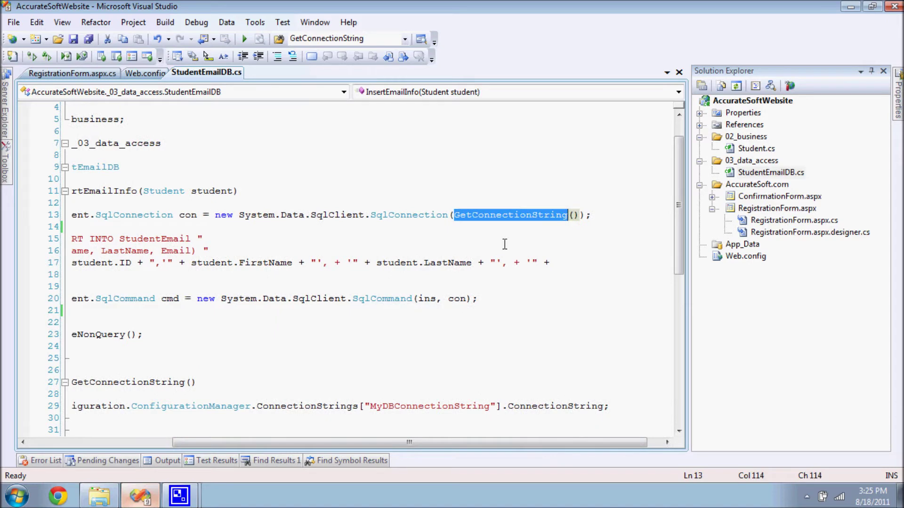
- Inspect the GetConnectionString method in RegistrationForm.aspx.cs, then bring up Web.config
key(ctrl+Tab)
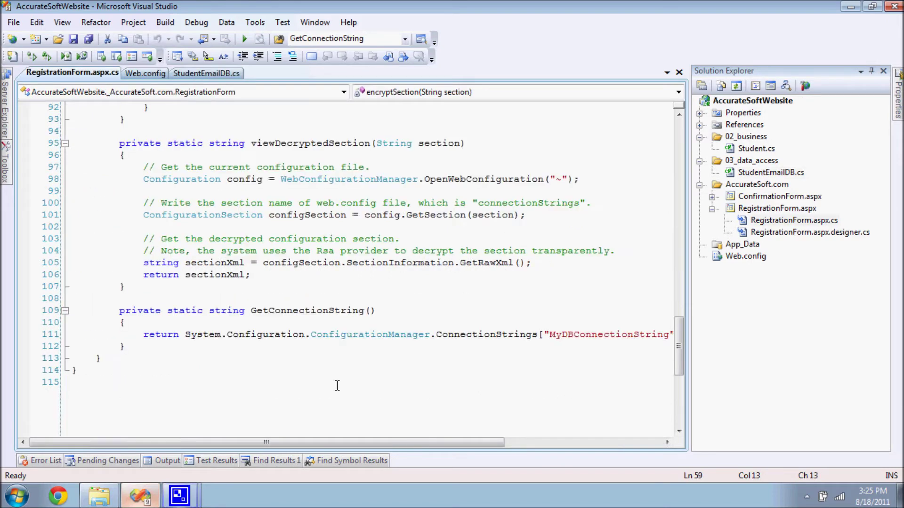
double_click(328, 312)
drag(309, 446, 347, 446)
double_click(177, 335)
drag(177, 334, 265, 334)
drag(328, 445, 434, 447)
click(150, 74)
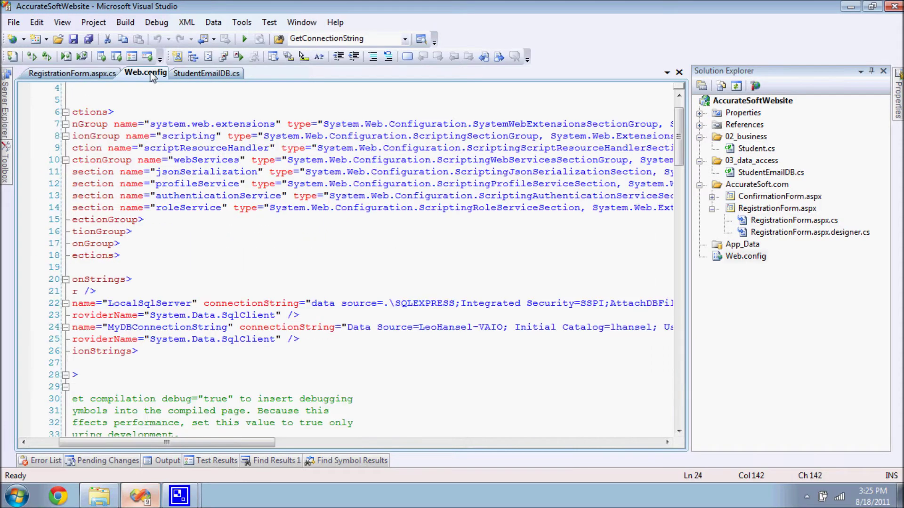
- Highlight the MyDBConnectionString name and its connectionString attribute in Web.config
double_click(192, 328)
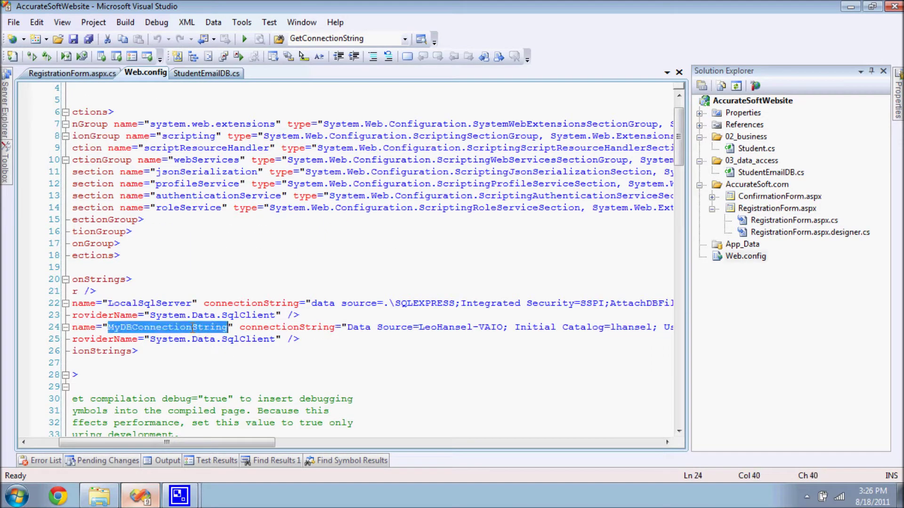
drag(236, 443, 358, 450)
double_click(342, 328)
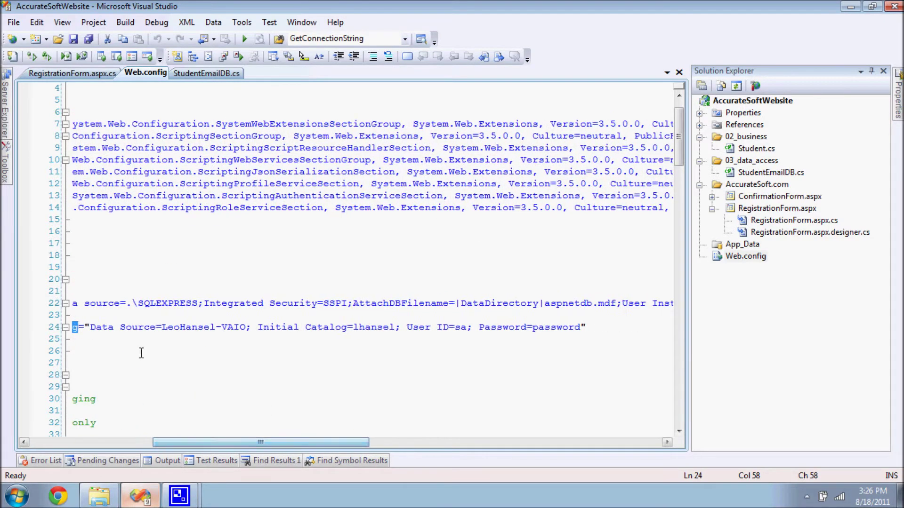
- Mark the Data Source, Initial Catalog and User ID settings, then the whole entry on lines 24–25
click(100, 327)
drag(100, 328, 155, 328)
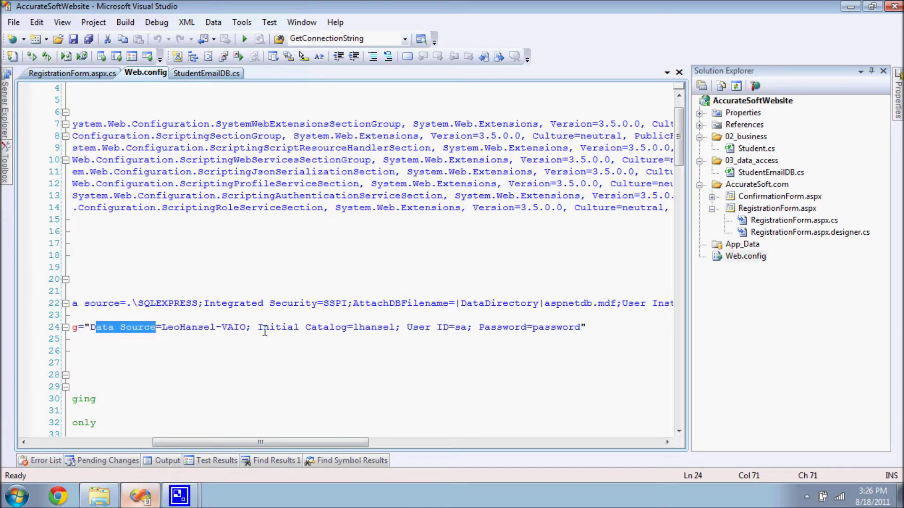
drag(258, 327, 348, 327)
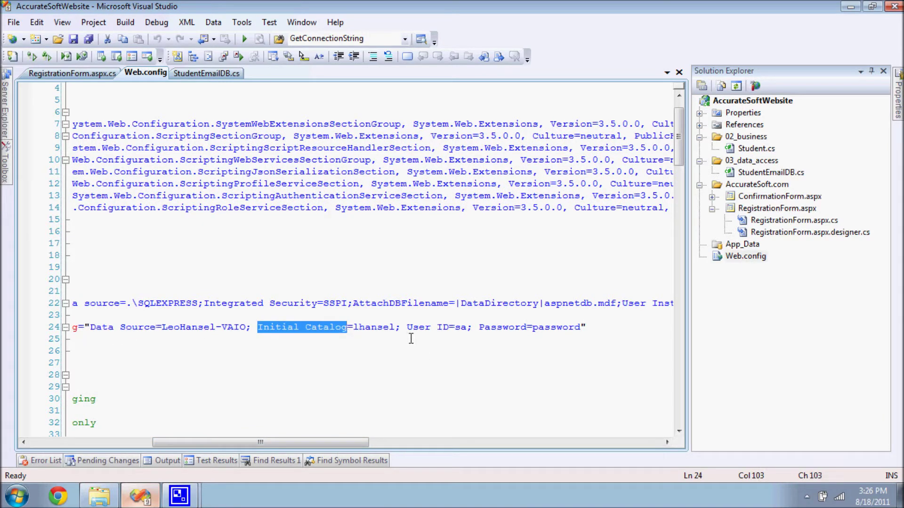
drag(407, 327, 526, 328)
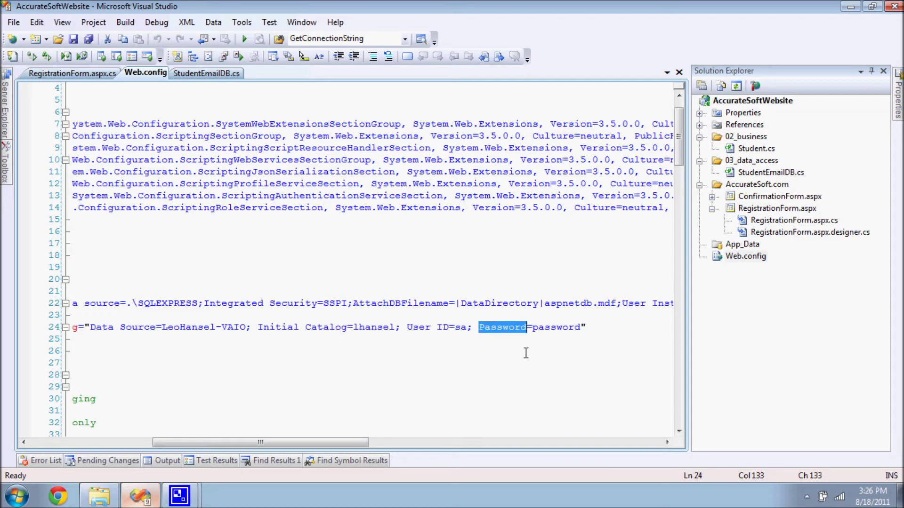
key(Up)
key(Up)
key(Up)
key(Up)
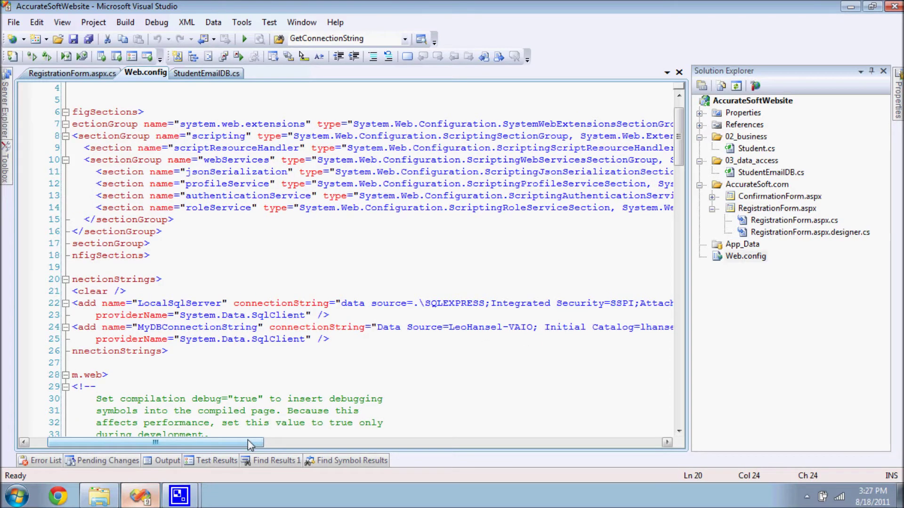
drag(73, 328, 354, 339)
drag(236, 443, 292, 444)
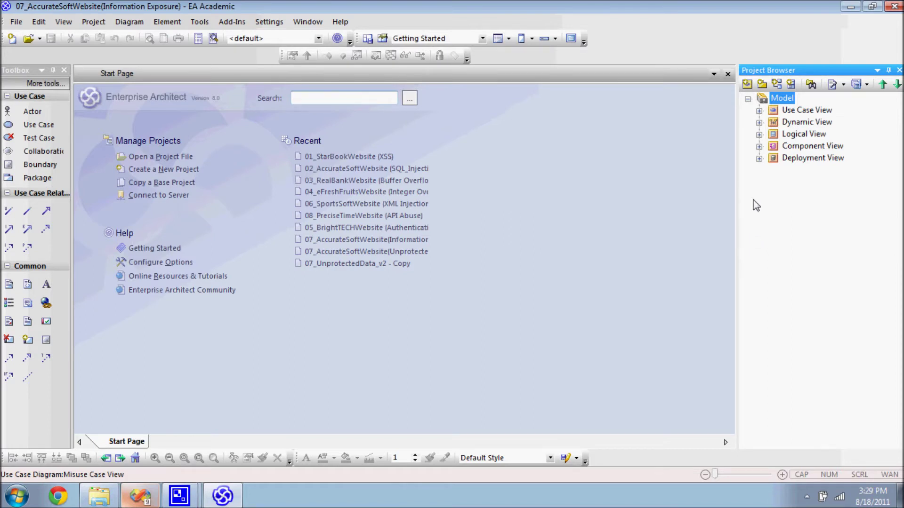
click(758, 110)
click(769, 122)
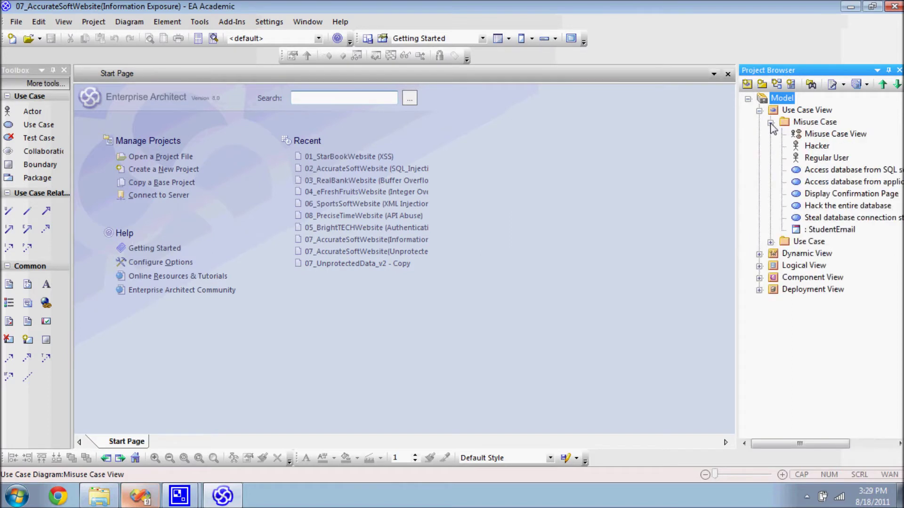
double_click(835, 133)
drag(729, 148, 729, 174)
drag(569, 429, 608, 431)
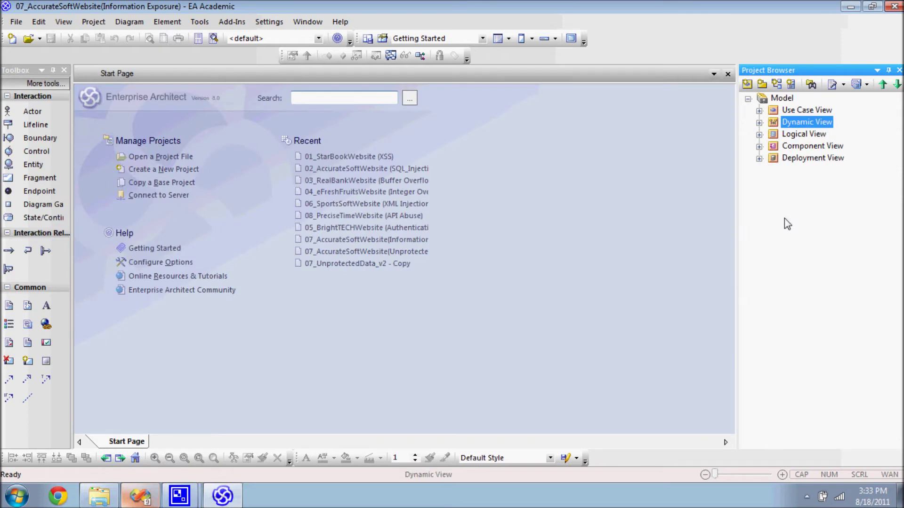
- Expand Dynamic View > Dynamic View (Unsecure) and open the hacker-reads-web.config sequence diagram
click(759, 123)
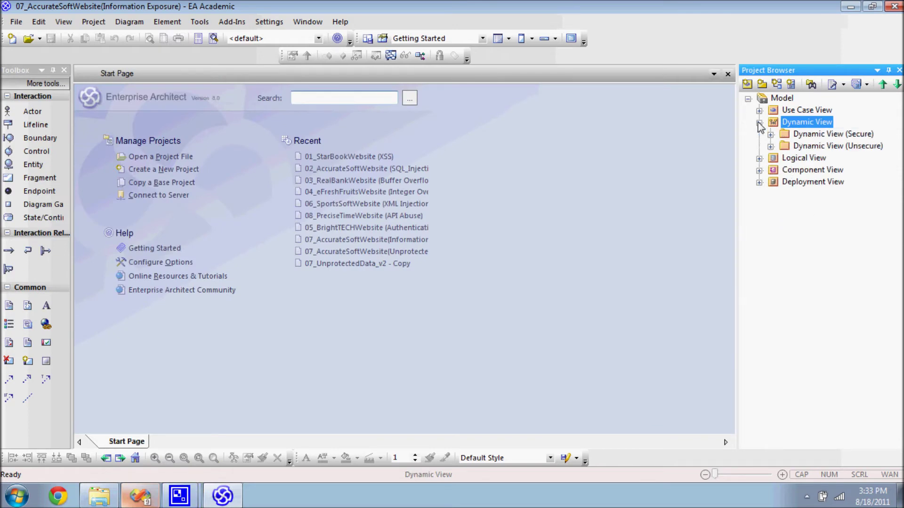
click(771, 146)
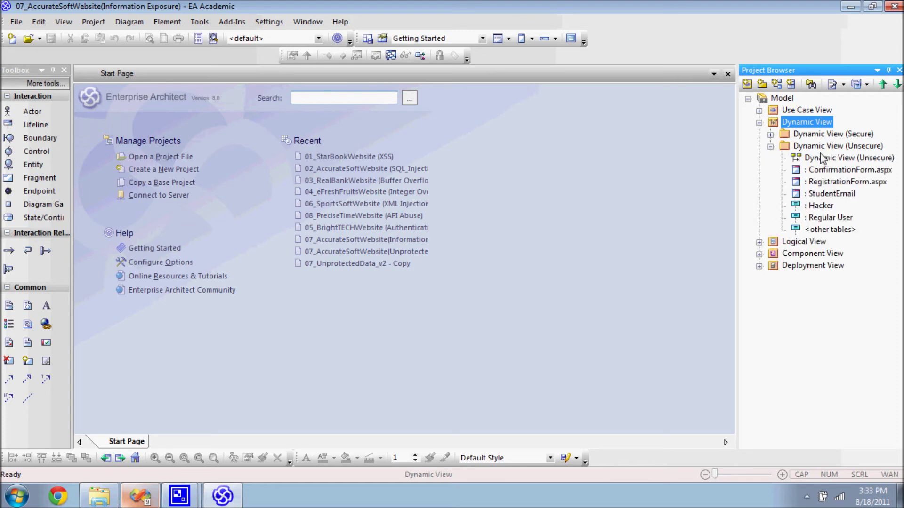
double_click(834, 157)
drag(730, 143, 729, 150)
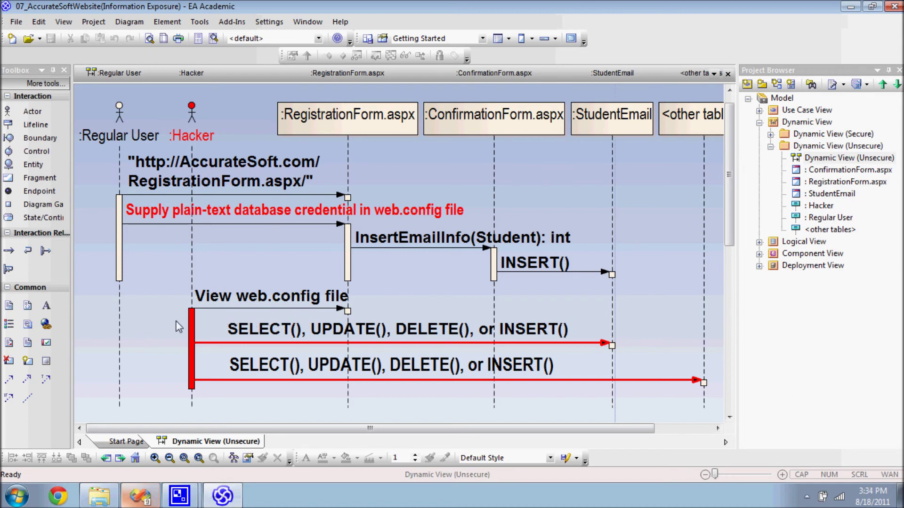
drag(249, 427, 315, 430)
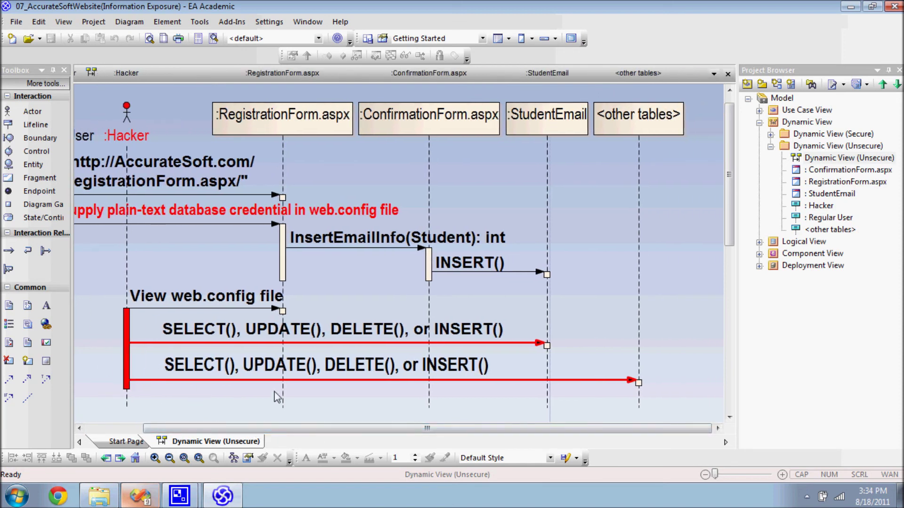